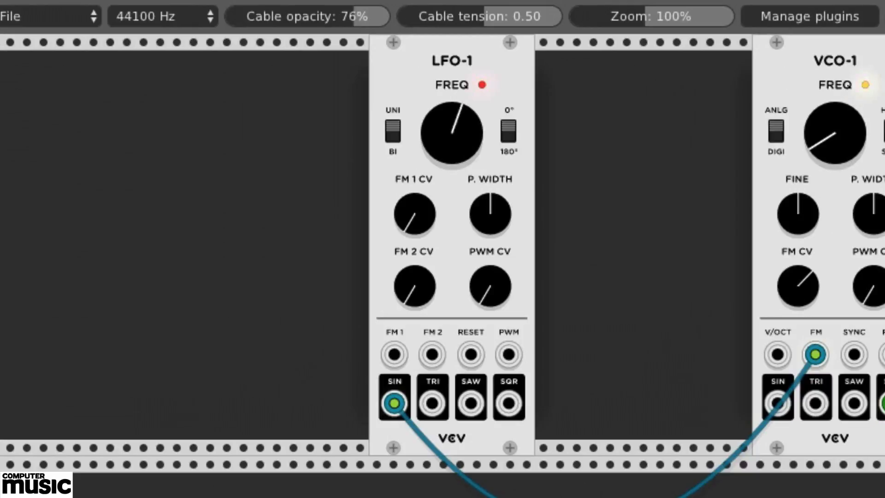
Raise the existing LFO-1's frequency and add a second LFO-1 beside it, set to bipolar with a very low frequency
left_click_drag(452, 132, 452, 11)
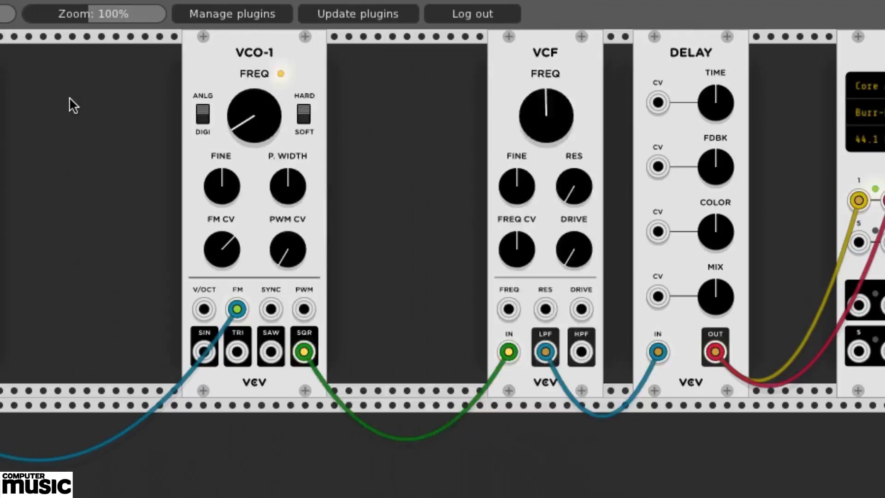
right_click(622, 119)
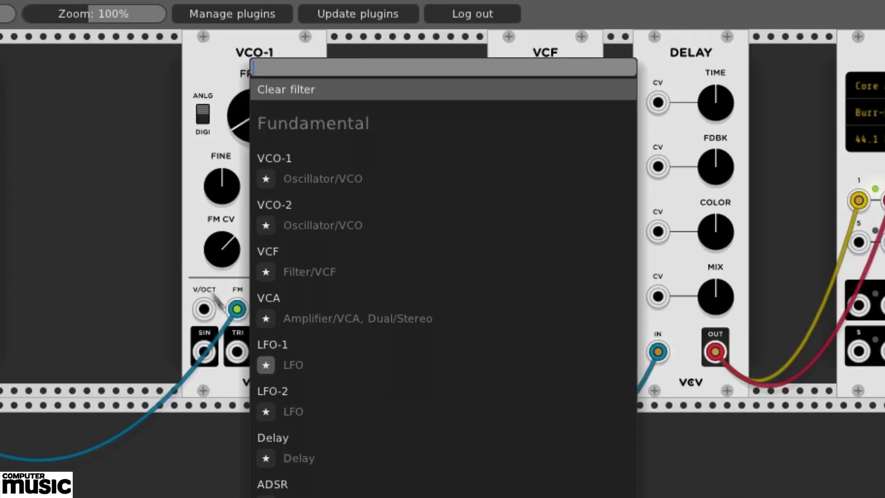
left_click(279, 348)
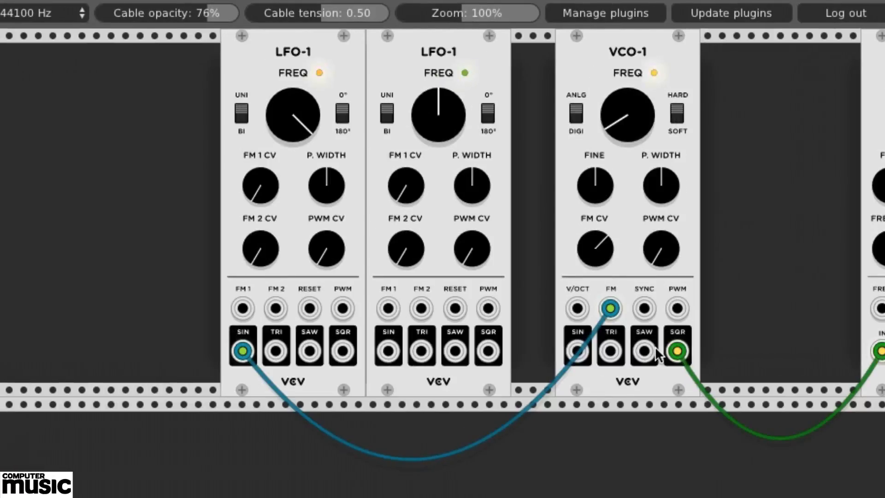
left_click_drag(438, 107, 438, 203)
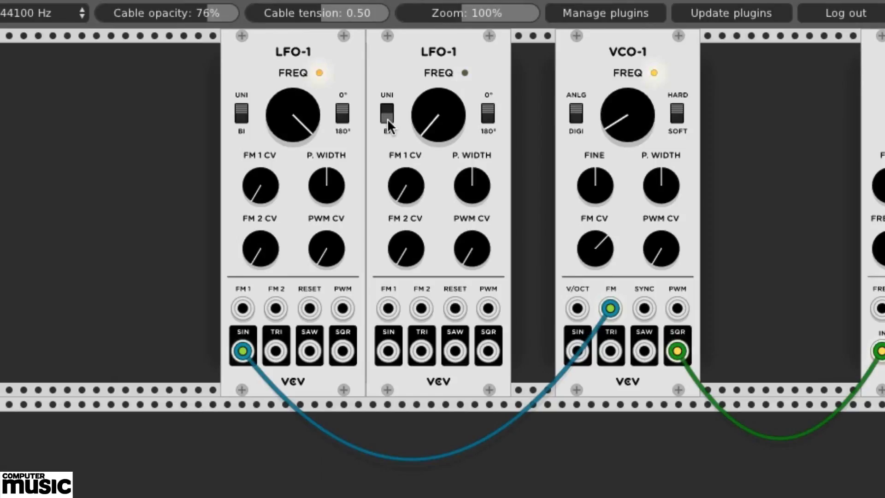
Patch the second LFO-1's TRI output into the first LFO-1's FM 1 input and raise the first one's FM 1 CV
left_click_drag(423, 353, 243, 309)
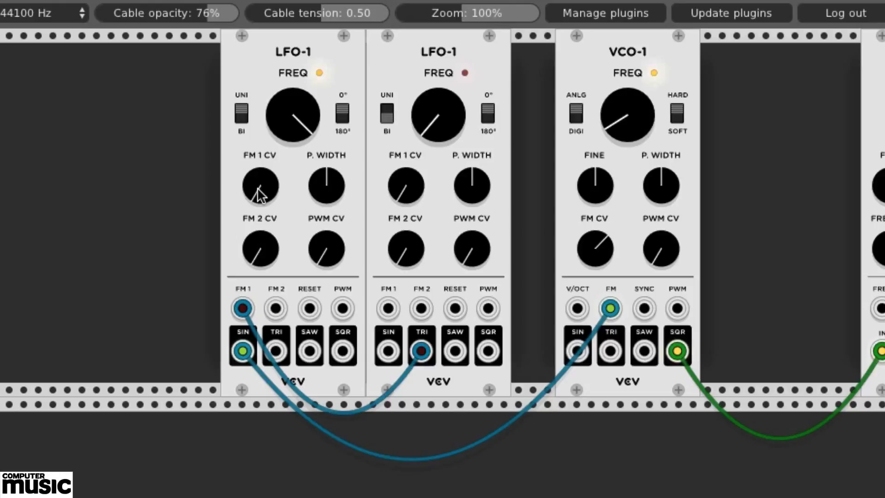
left_click_drag(256, 188, 256, 164)
left_click_drag(262, 196, 262, 196)
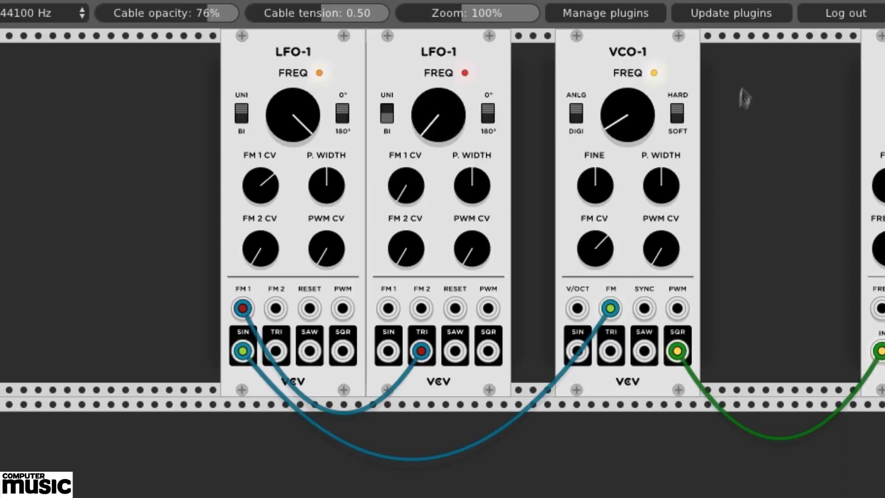
Add another LFO-1 between VCO-1 and VCF and patch its SIN output into the filter's FREQ input
right_click(751, 68)
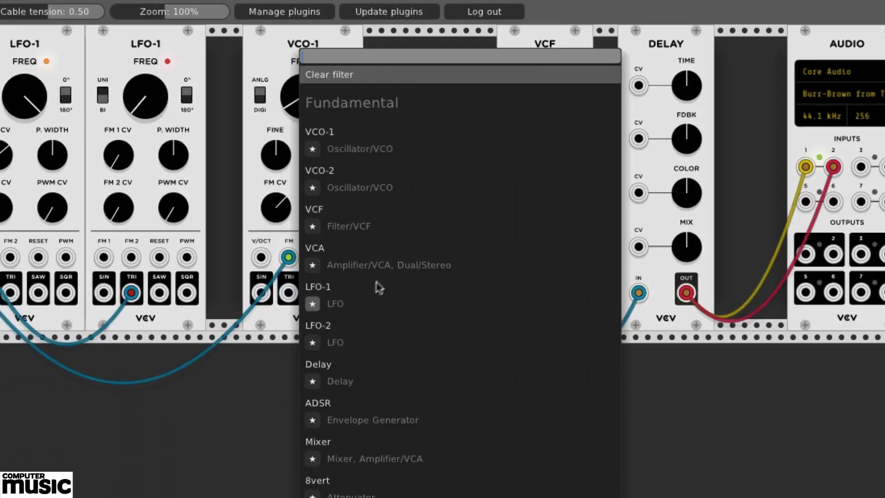
left_click(338, 299)
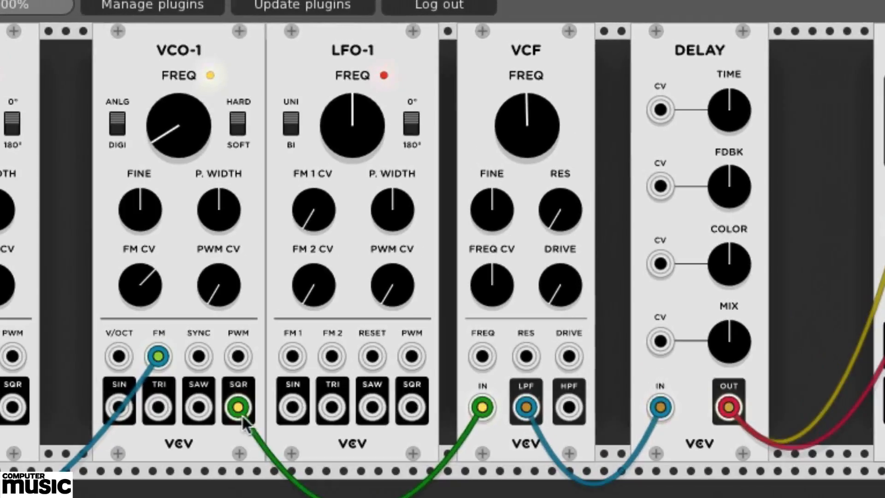
left_click_drag(382, 292, 382, 289)
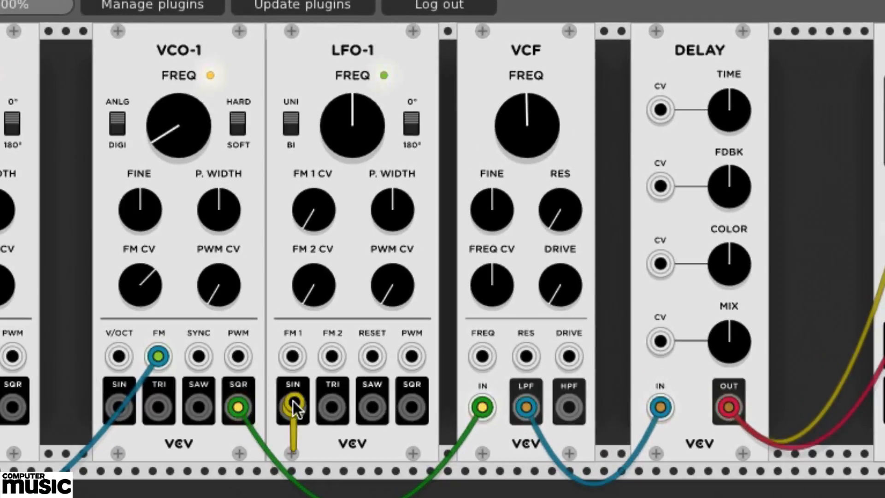
left_click_drag(292, 400, 484, 360)
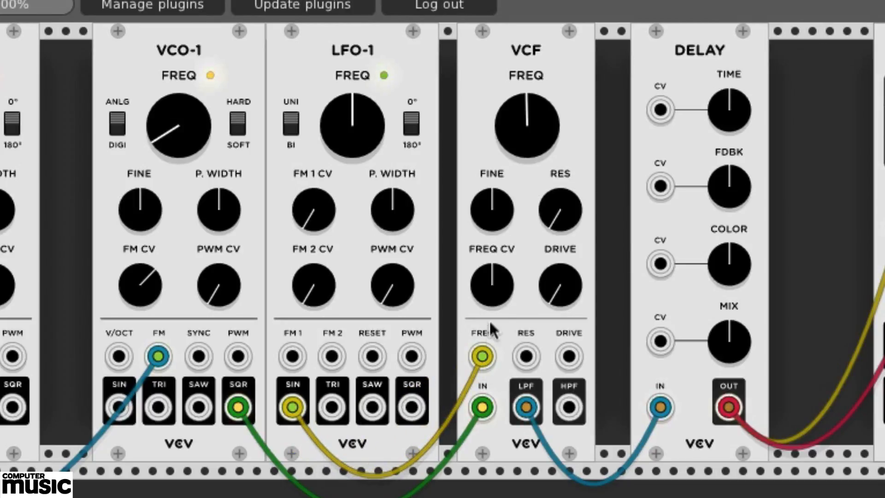
Adjust the VCF by raising FREQ CV slightly, lowering the cutoff FREQ and turning RES up to about halfway
left_click_drag(490, 289, 490, 272)
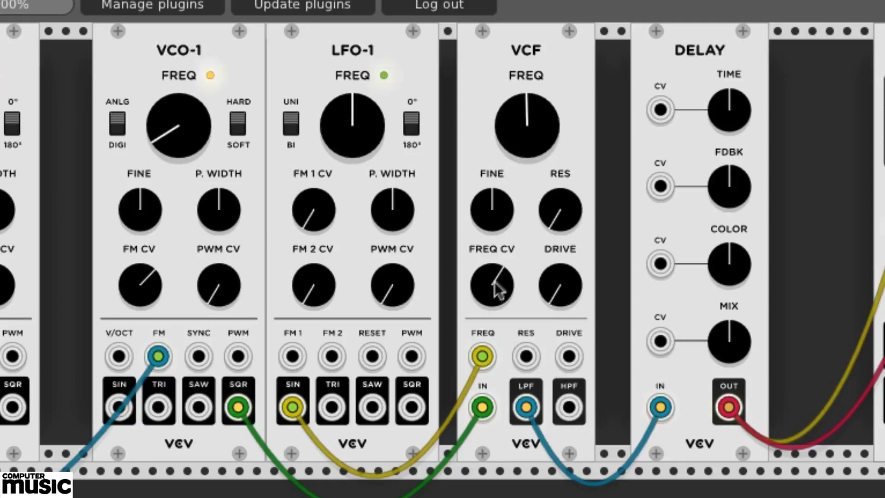
left_click_drag(523, 115, 524, 143)
left_click_drag(559, 223, 559, 184)
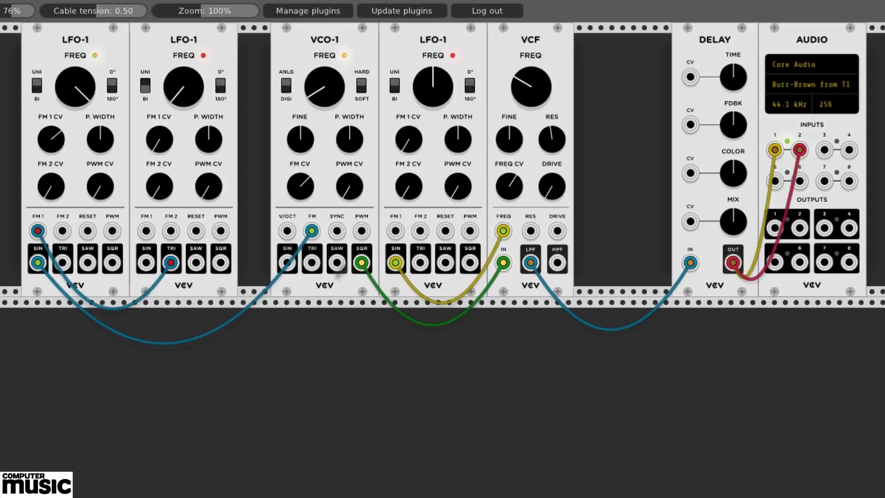
Build a second row by adding a VCO-1, a VCF and a Delay, each aligned beneath its counterpart in the upper row
right_click(303, 341)
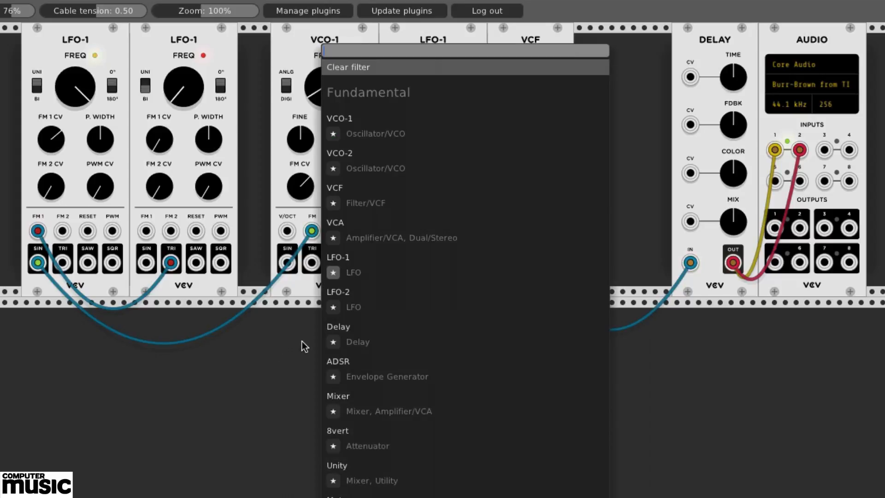
left_click(350, 126)
left_click_drag(314, 302, 336, 304)
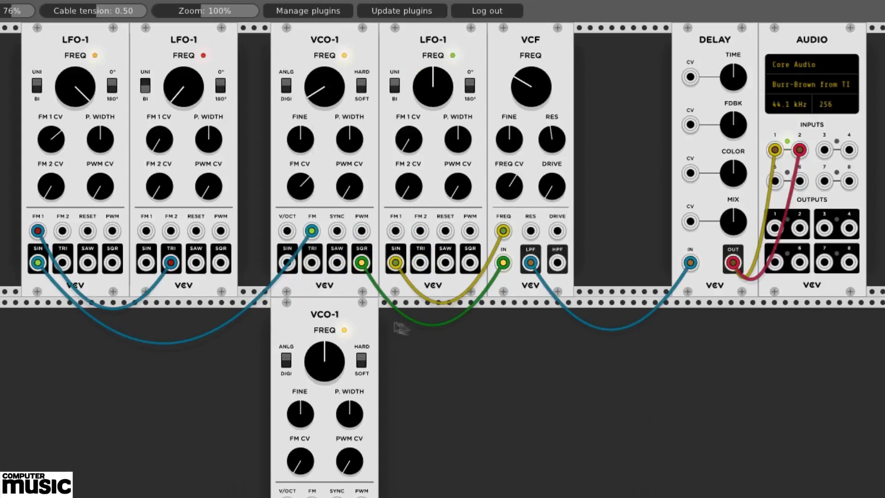
right_click(515, 328)
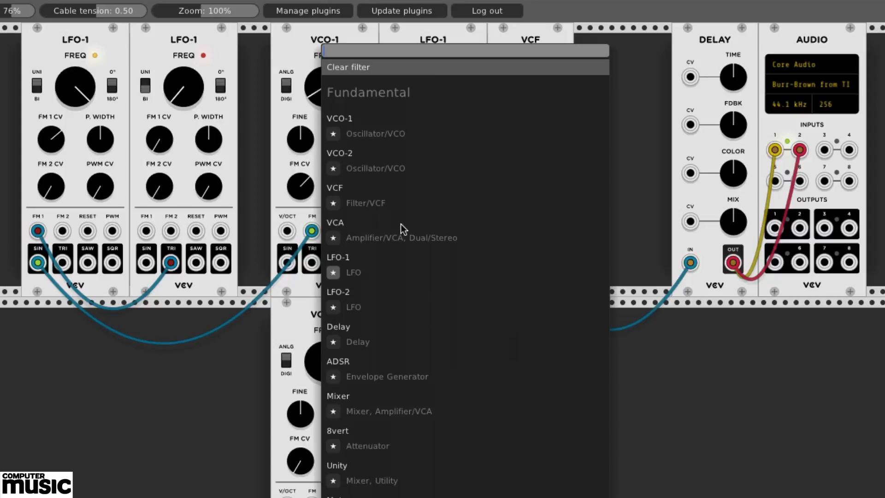
left_click(369, 206)
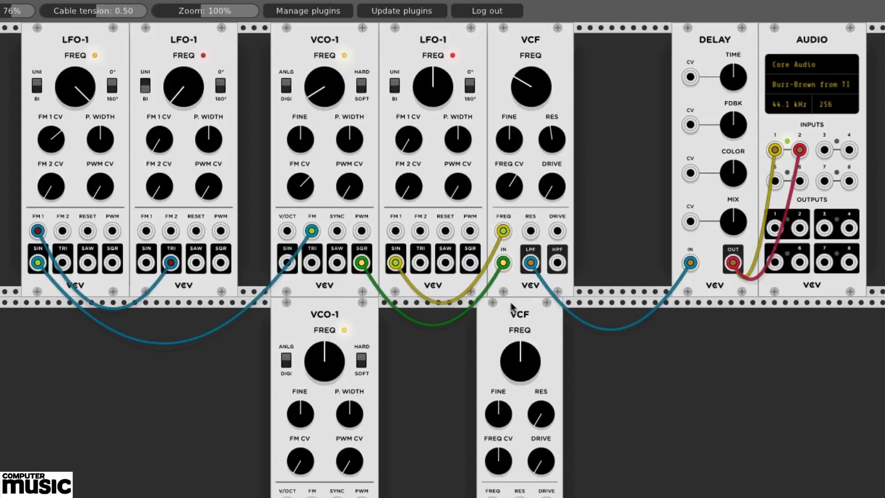
left_click_drag(511, 308, 526, 304)
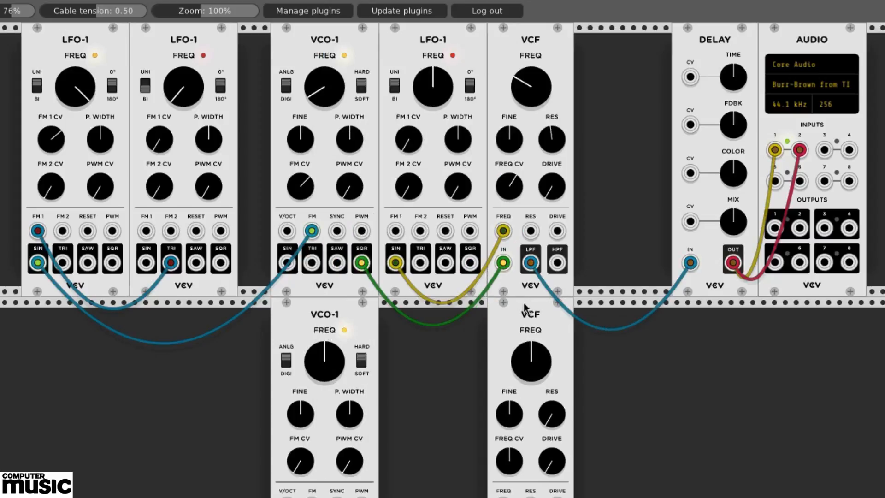
right_click(709, 322)
left_click(347, 327)
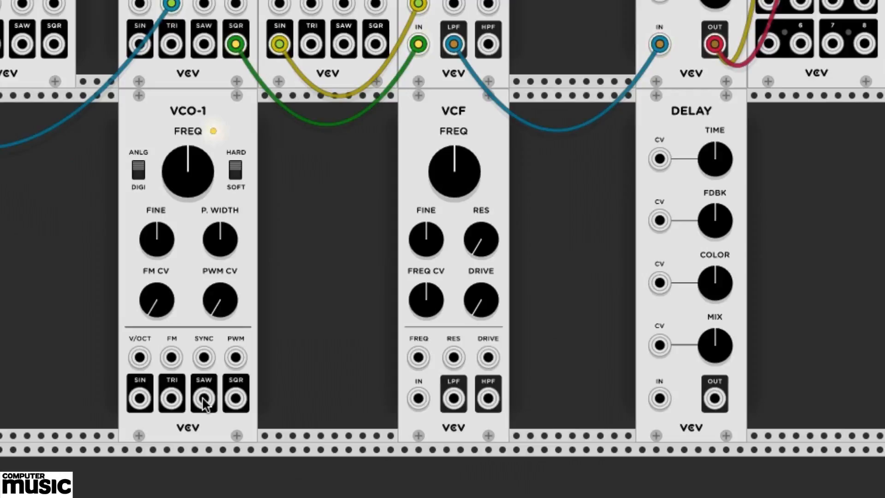
Patch the lower VCO-1's SAW output through the lower VCF's LPF and Delay into audio input 2, replacing the cable already there
left_click_drag(203, 400, 414, 404)
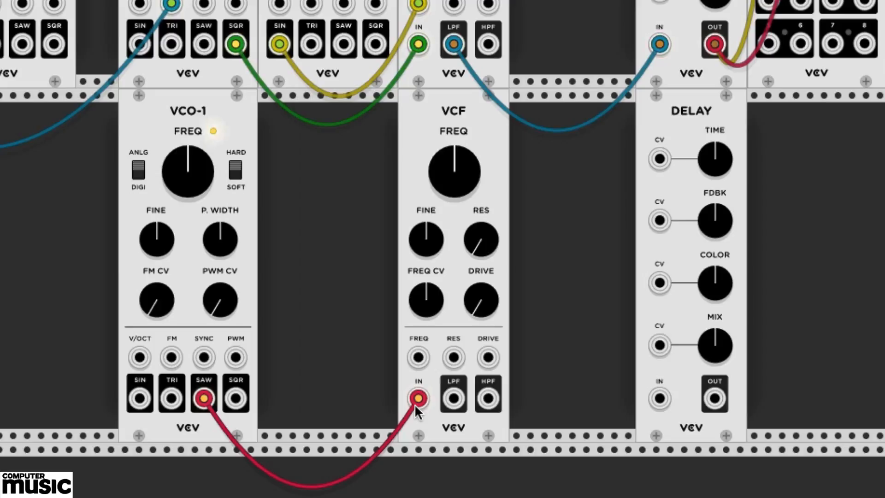
left_click_drag(453, 398, 660, 400)
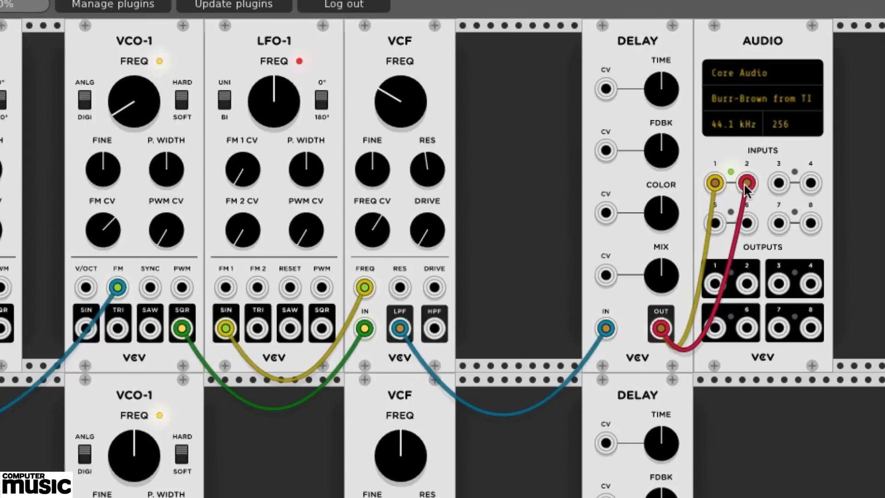
left_click_drag(744, 184, 765, 222)
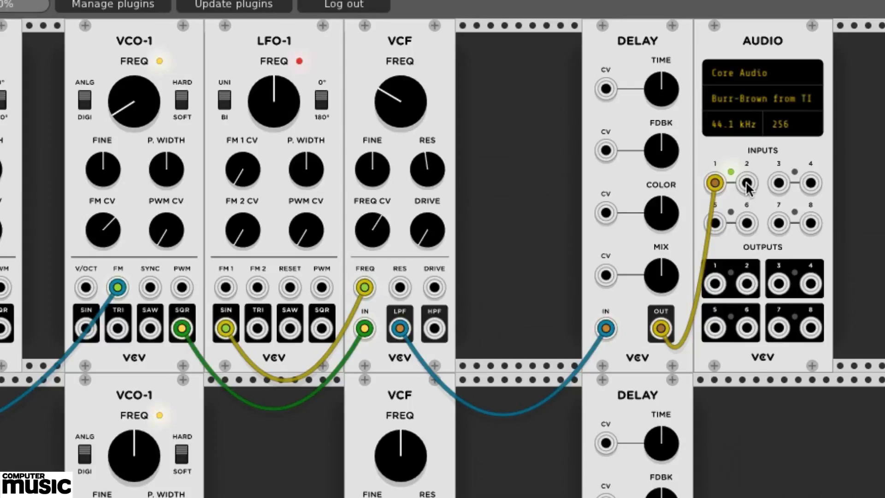
left_click_drag(746, 182, 719, 391)
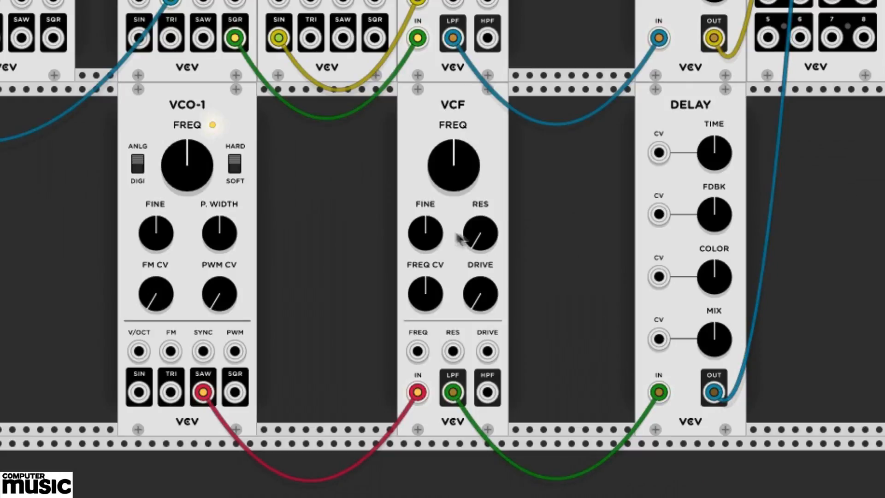
Tune the lower row: lower the VCO-1 and VCF frequencies, raise RES to about halfway and reduce the delay TIME slightly
left_click_drag(174, 159, 174, 209)
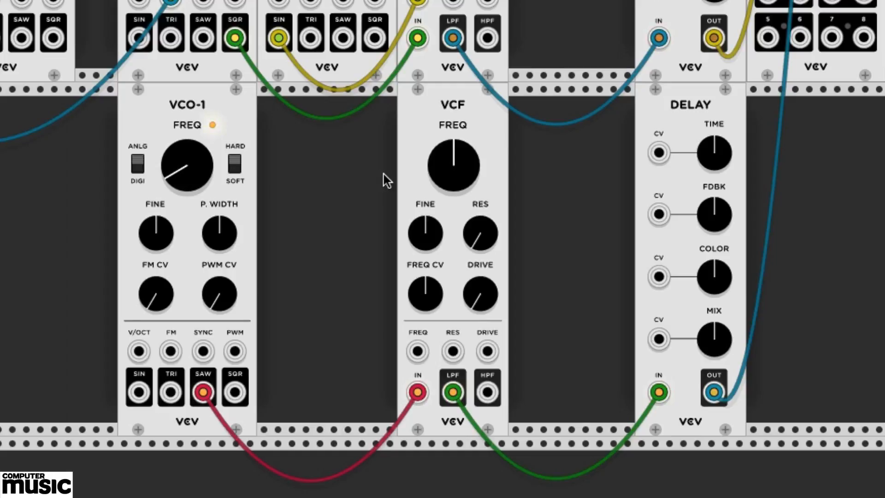
left_click_drag(452, 160, 451, 199)
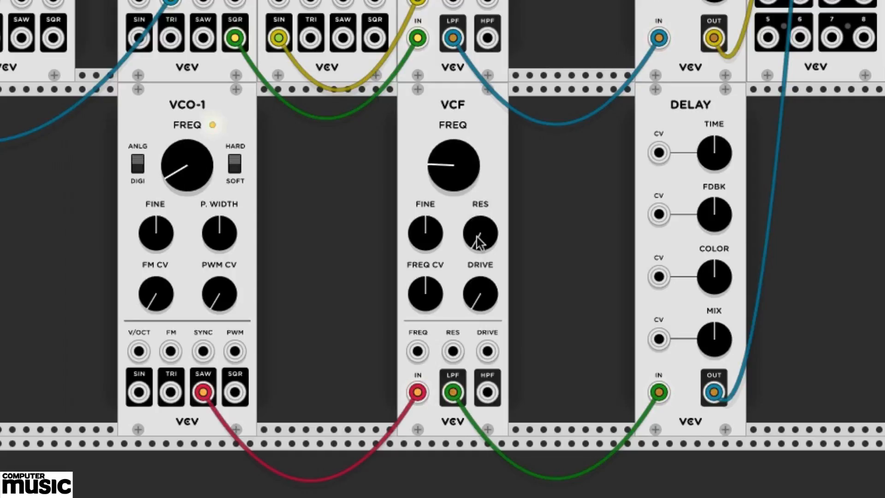
left_click_drag(476, 235, 477, 212)
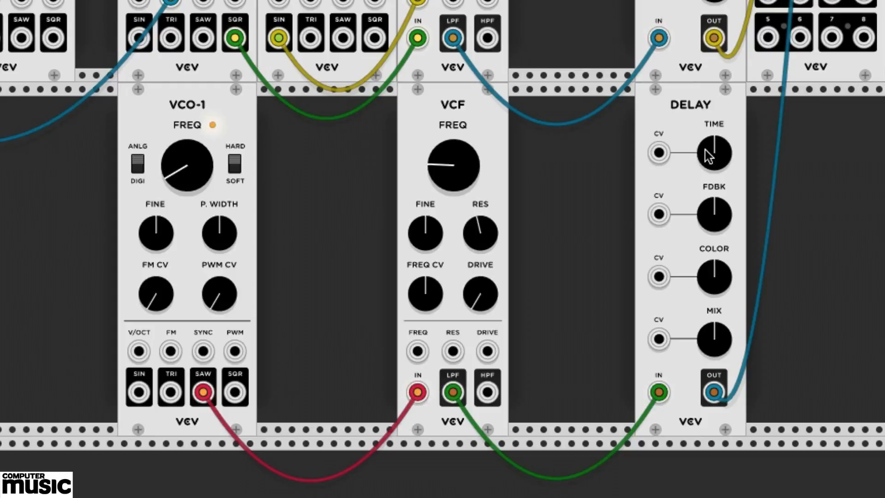
left_click_drag(714, 155, 713, 157)
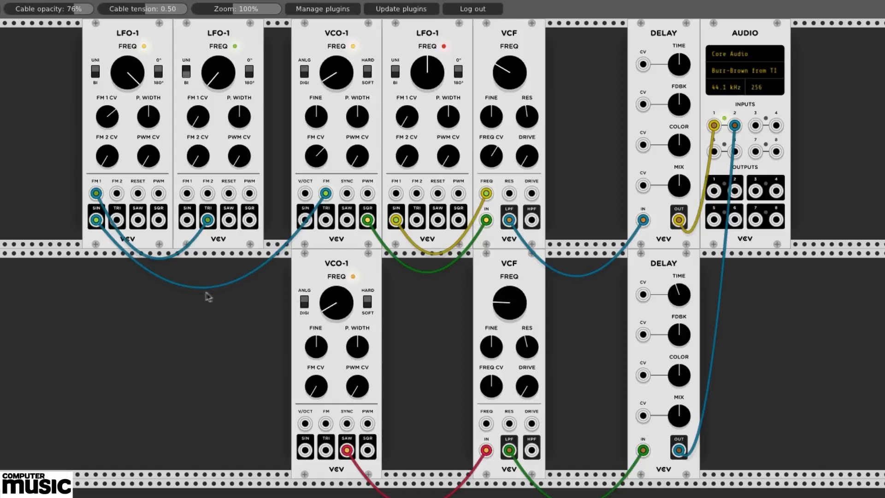
Add a Bogaudio Shaper module just before the lower VCO-1 and set its cycle to LOOP
right_click(187, 297)
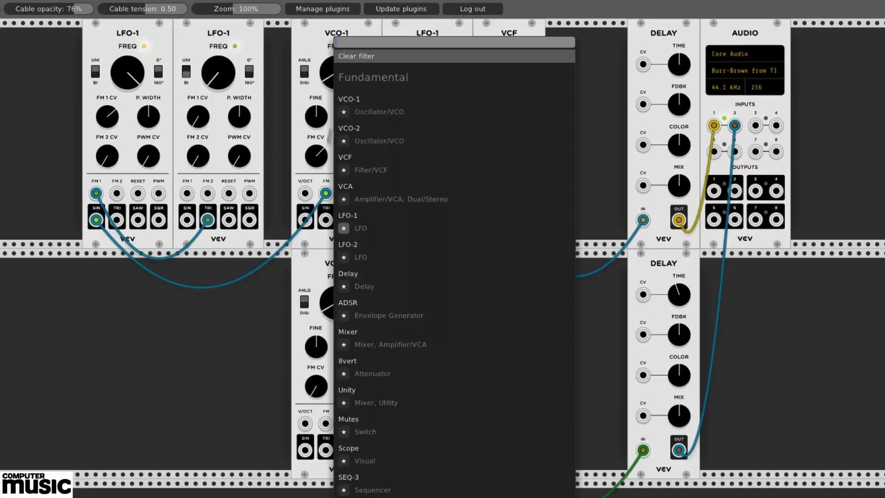
left_click(388, 58)
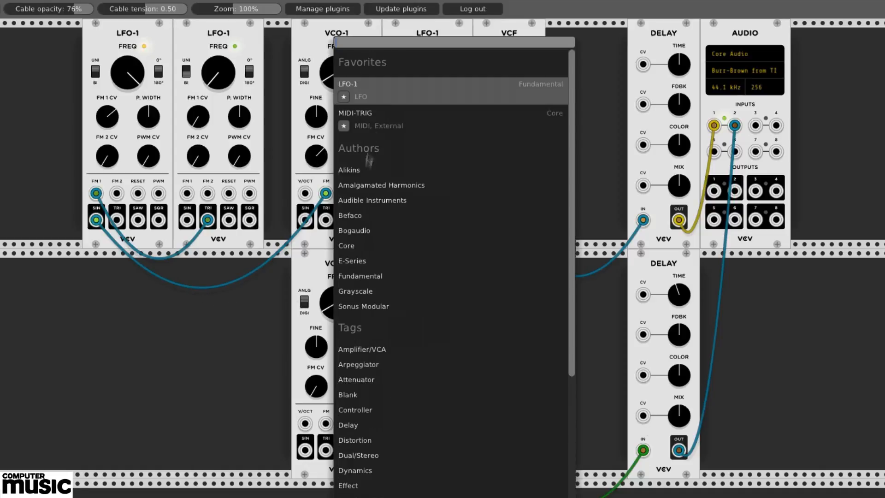
left_click(363, 231)
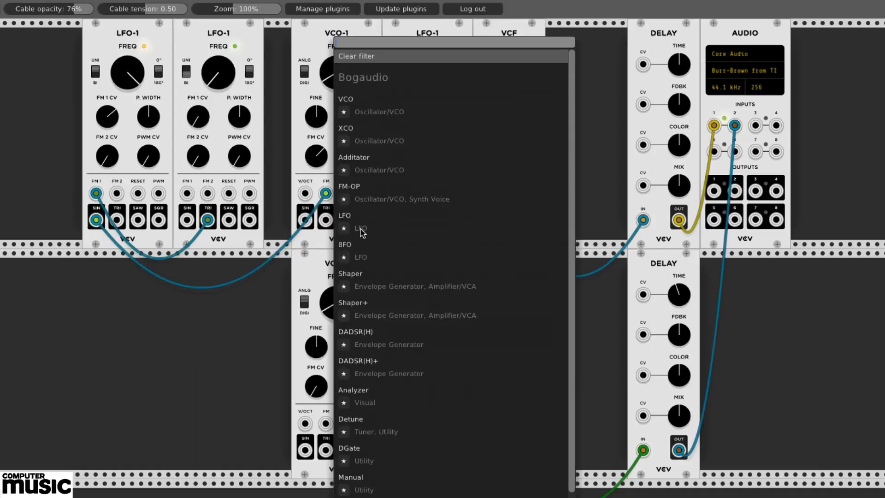
left_click(376, 288)
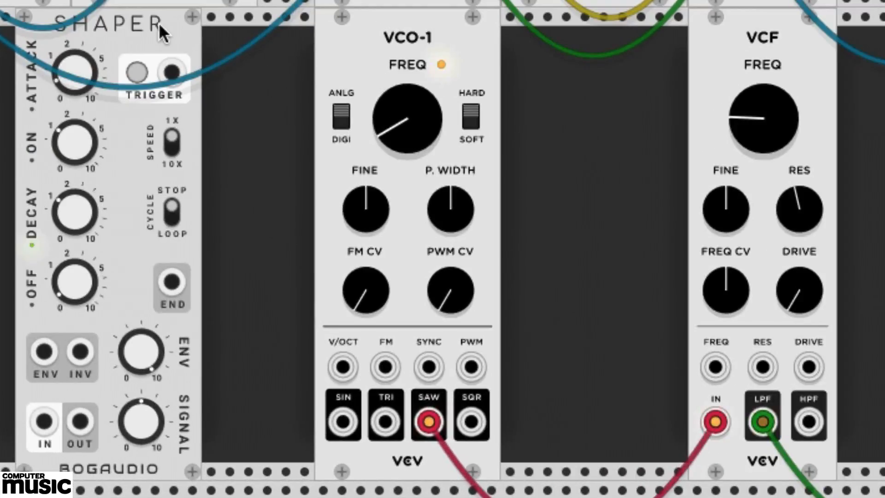
left_click_drag(164, 21, 216, 20)
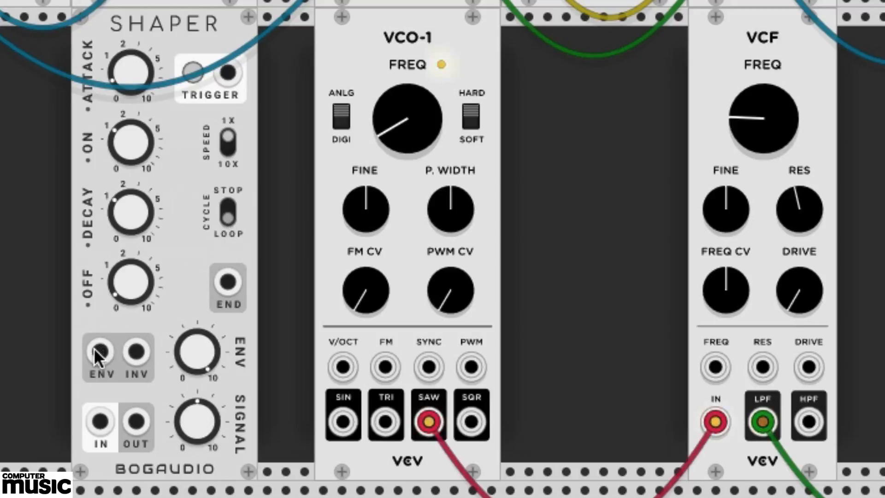
Patch the Shaper's ENV output into the lower VCF's FREQ input and raise that filter's FREQ CV
left_click_drag(100, 352, 712, 370)
left_click_drag(726, 291, 726, 267)
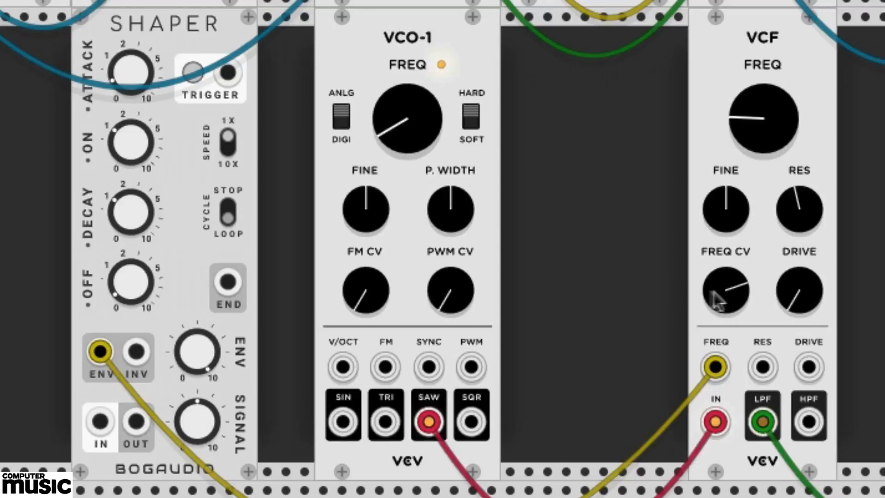
Trigger the Shaper's envelope and lengthen its attack and decay to between 2 and 5
left_click(193, 71)
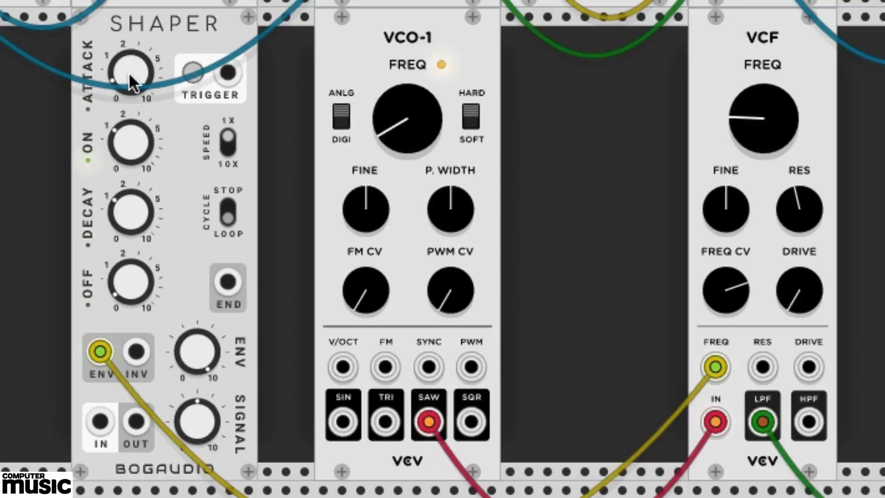
left_click_drag(129, 72, 128, 46)
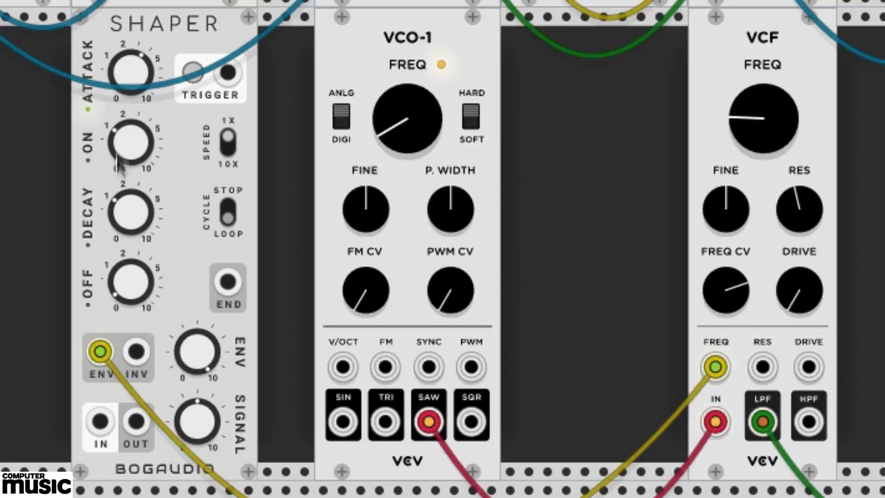
left_click_drag(126, 228, 126, 206)
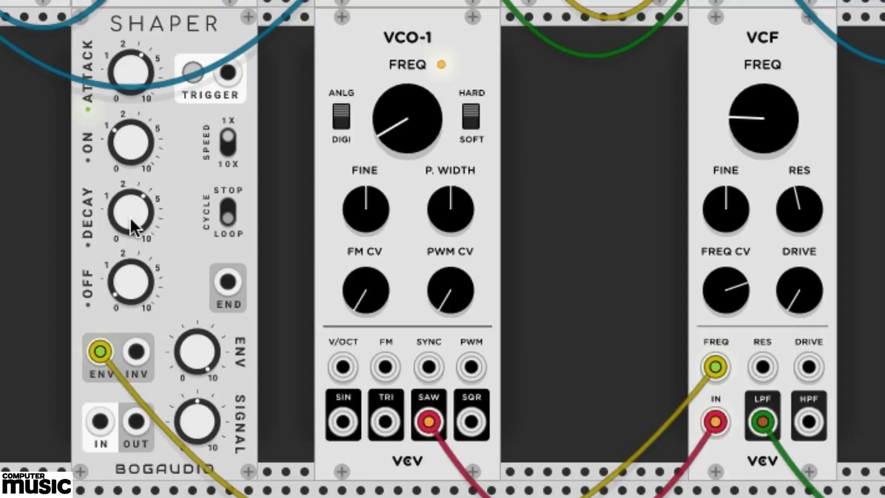
Shorten the lower Shaper's ON stage slightly and lengthen its OFF stage
left_click_drag(124, 131, 124, 140)
left_click_drag(128, 290, 128, 257)
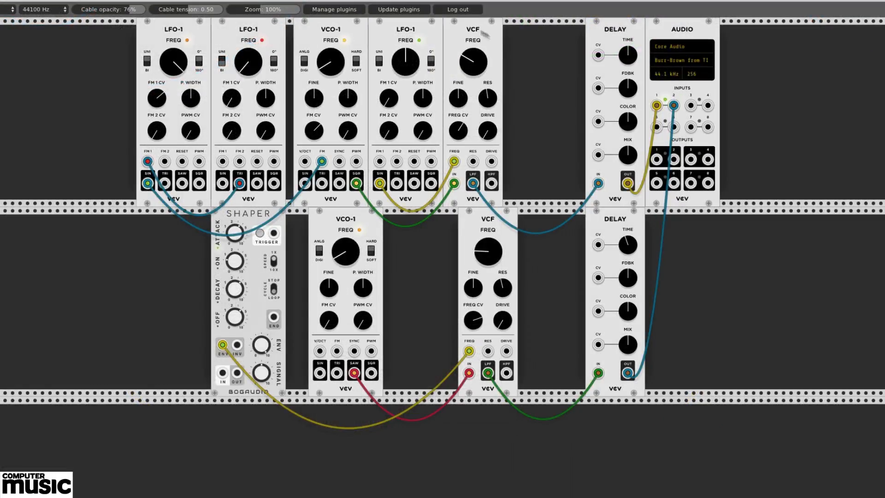
Insert a Bogaudio Shaper between the upper VCF and DELAY, routing the LPF signal through its IN and OUT, and set its cycle to LOOP
right_click(532, 49)
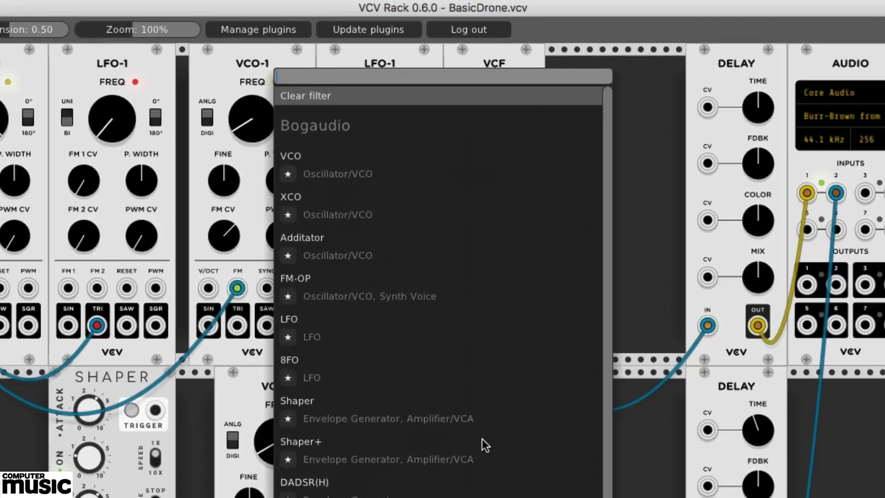
left_click(307, 402)
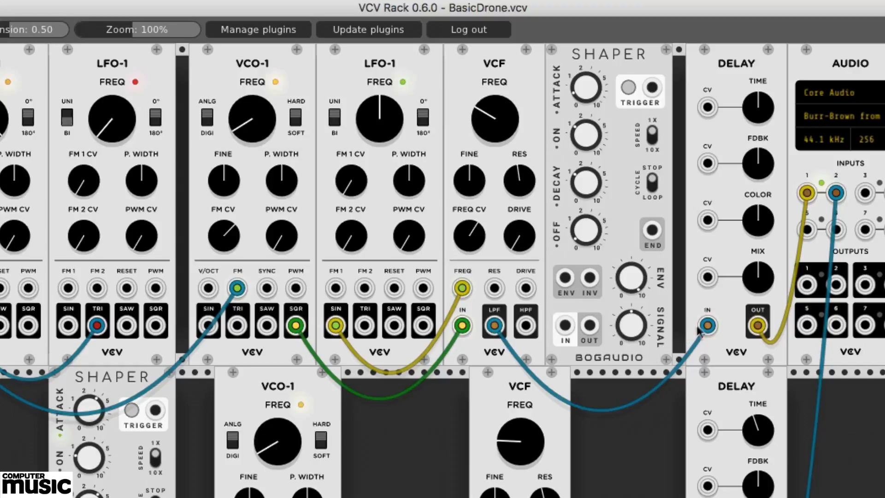
left_click_drag(706, 326, 566, 328)
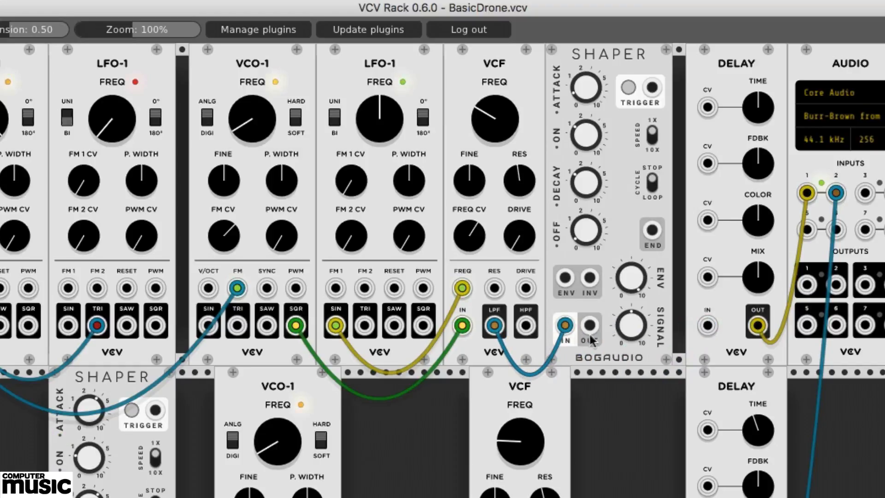
left_click_drag(590, 325, 708, 326)
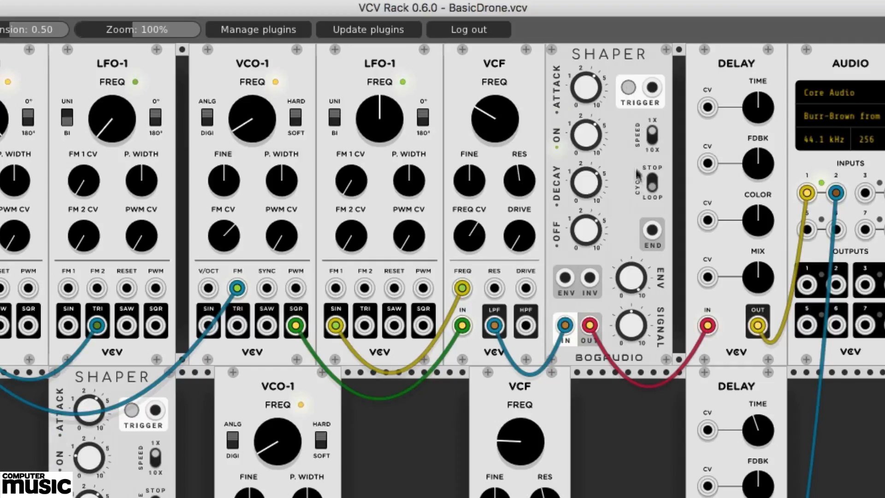
left_click_drag(639, 313, 639, 325)
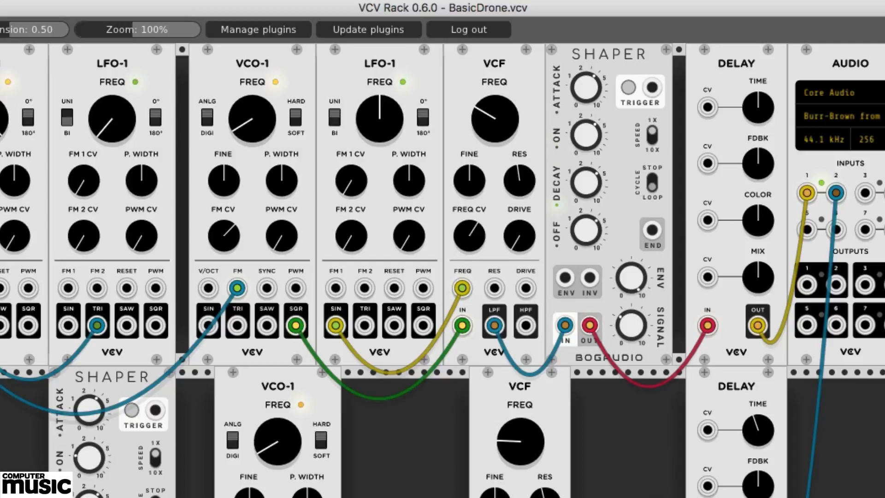